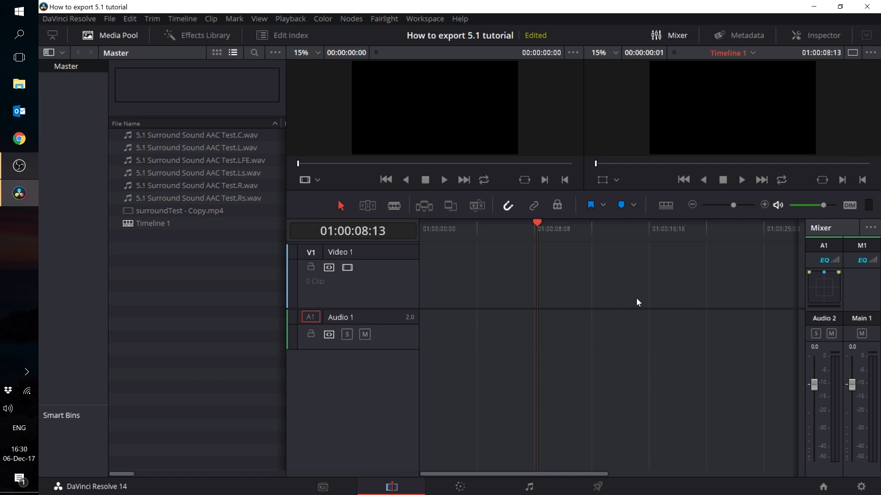
Bring the File Explorer Audio Files folder with the six 5.1 channel WAVs to the front
key("alt+Tab")
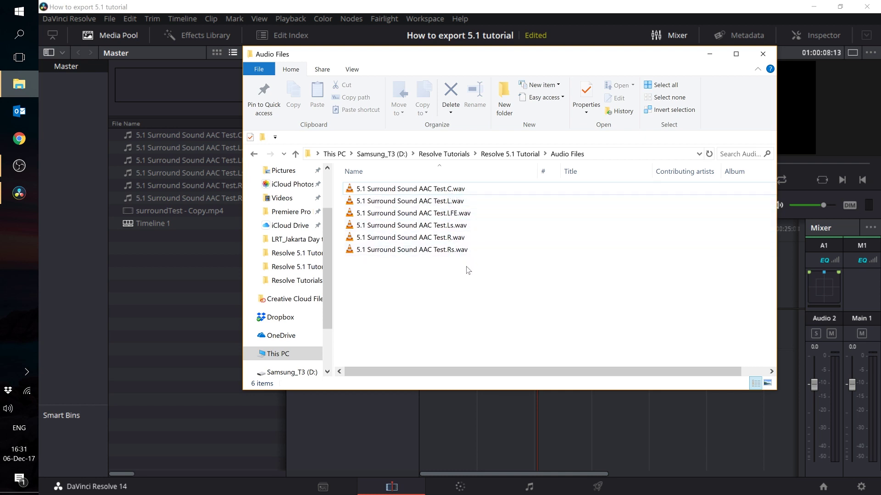
Return from File Explorer to the Resolve Edit page with its empty Timeline 1
key("alt+Tab")
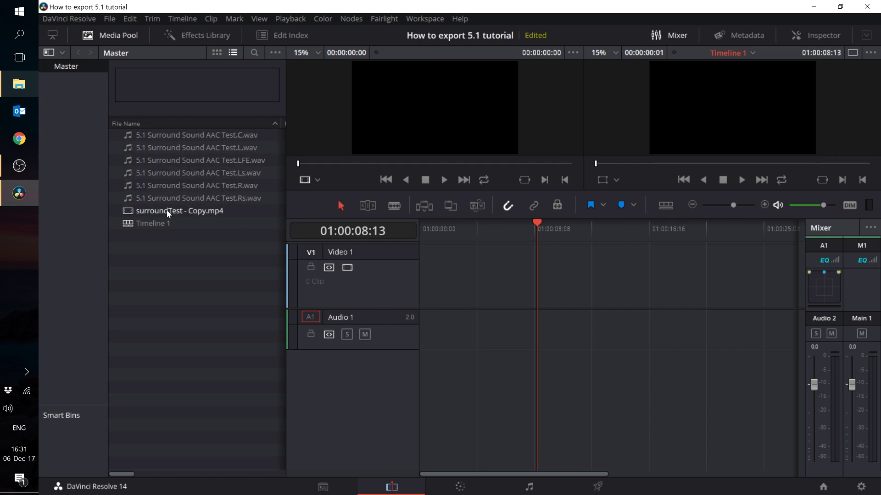
Place surroundTest - Copy.mp4 on the timeline and delete its original stereo audio from Audio 1
left_click_drag(167, 217, 418, 271)
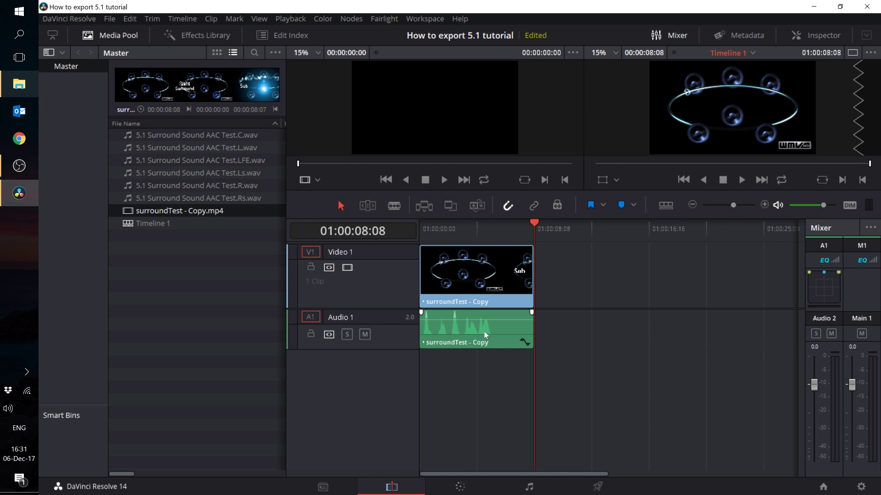
left_click(485, 335)
key("Delete")
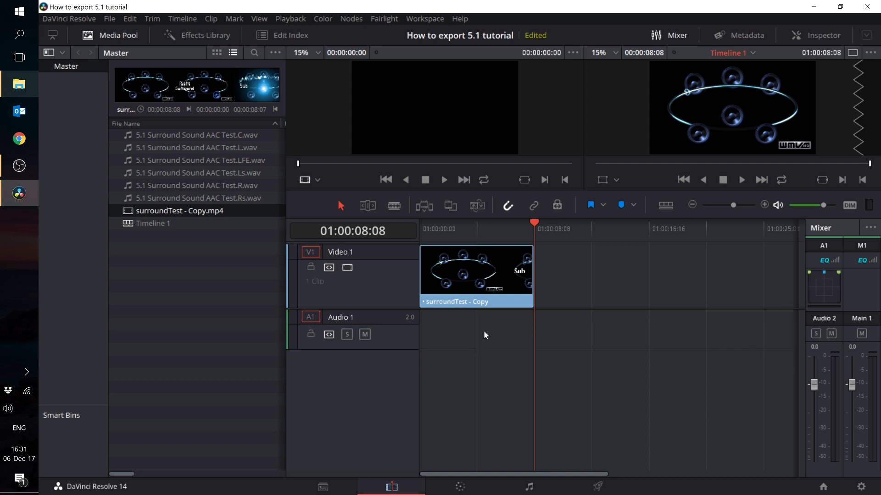
right_click(353, 370)
Add four mono audio tracks and zero video tracks to the timeline
left_click(387, 389)
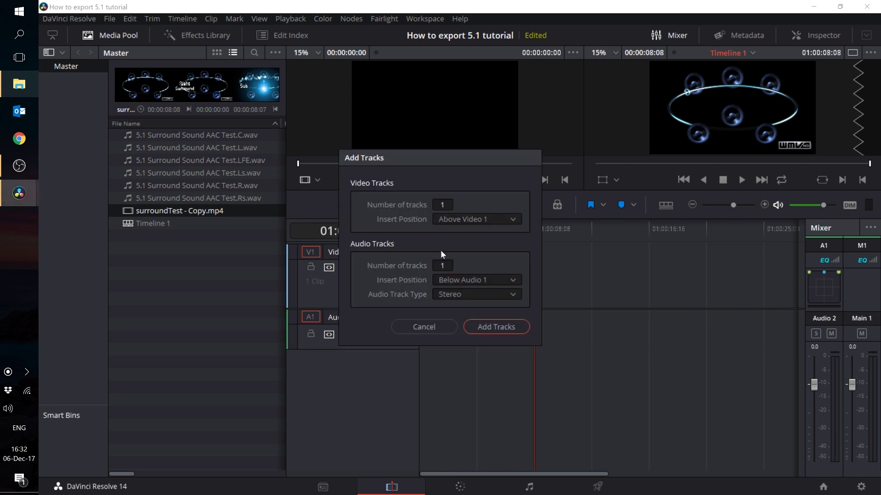
double_click(441, 204)
type("0")
double_click(442, 266)
type("10")
key("BackSpace")
key("BackSpace")
type("4")
left_click(465, 295)
left_click(458, 308)
left_click(496, 326)
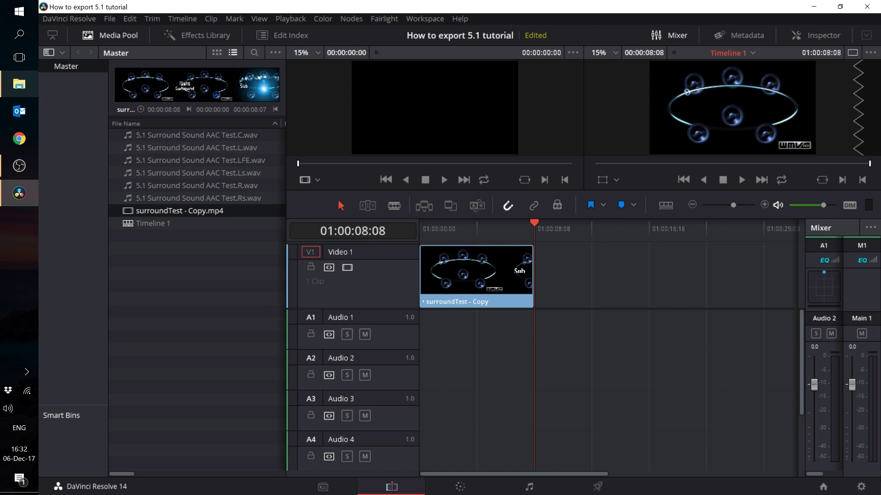
left_click(386, 19)
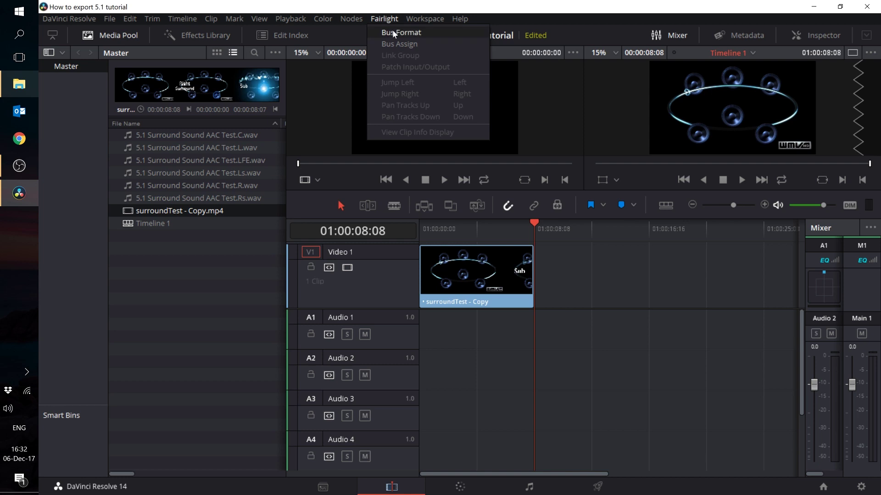
Change the Main 1 bus format from Stereo to 5.1 in Bus Format
left_click(393, 33)
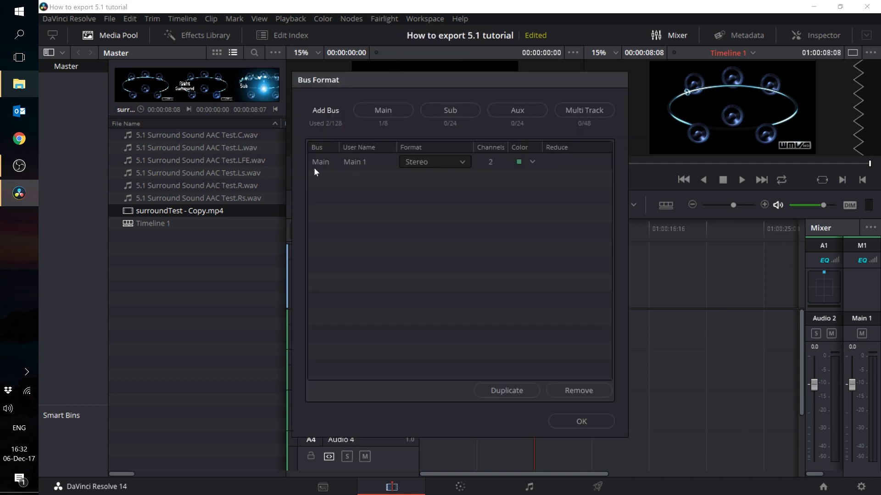
left_click(447, 163)
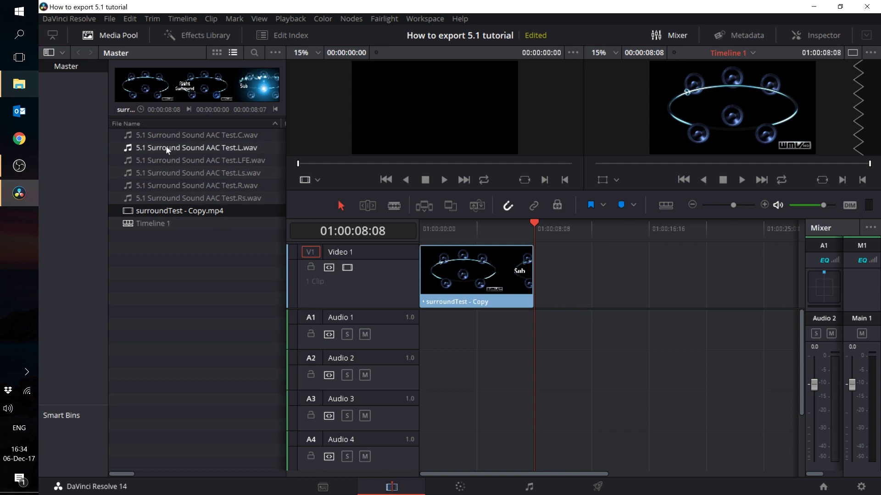
Place the L, R, C, LFE, Ls and Rs WAVs on successive audio tracks, shown in Fairlight
left_click_drag(175, 152, 424, 332)
left_click_drag(172, 185, 425, 372)
left_click_drag(173, 134, 425, 413)
left_click_drag(173, 160, 425, 409)
scroll(590, 396, "down", 1)
scroll(591, 396, "down", 1)
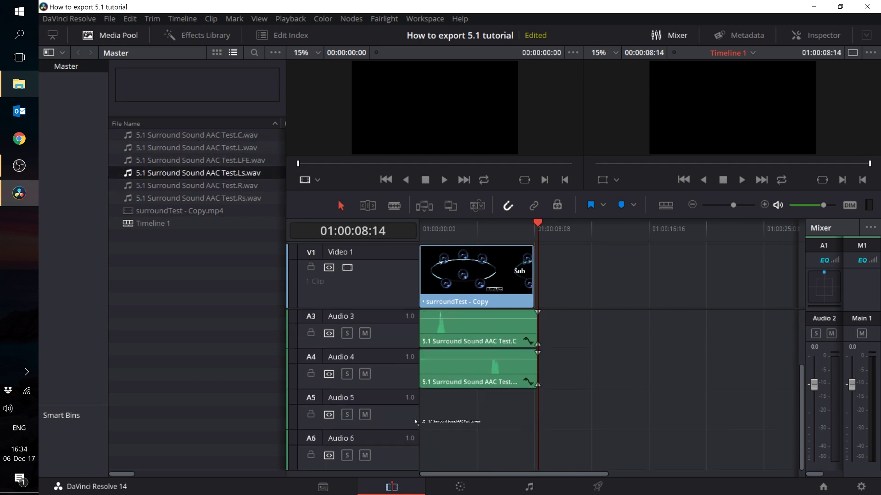
left_click_drag(197, 199, 422, 451)
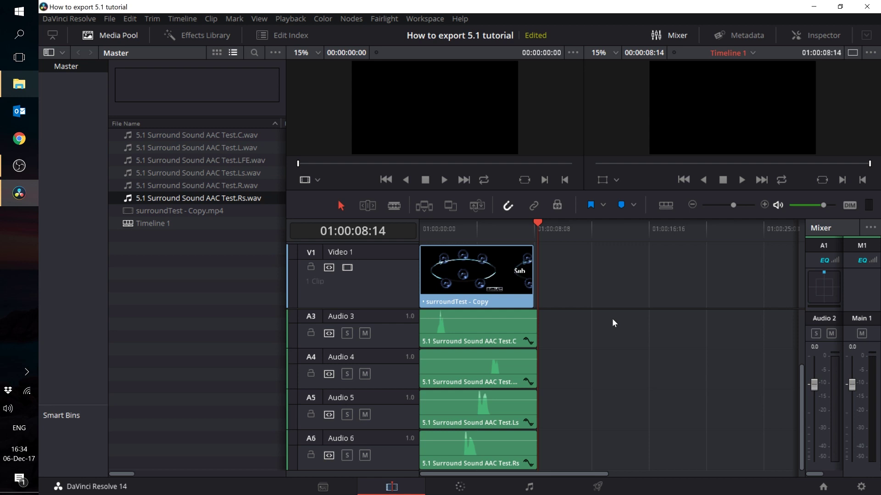
left_click(531, 487)
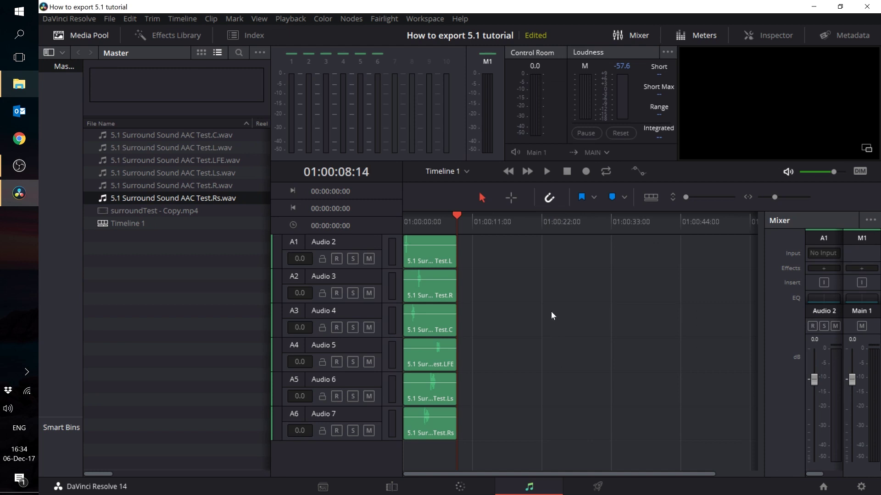
Link tracks Audio 2 through Audio 7 as a single 5.1 group
left_click(384, 18)
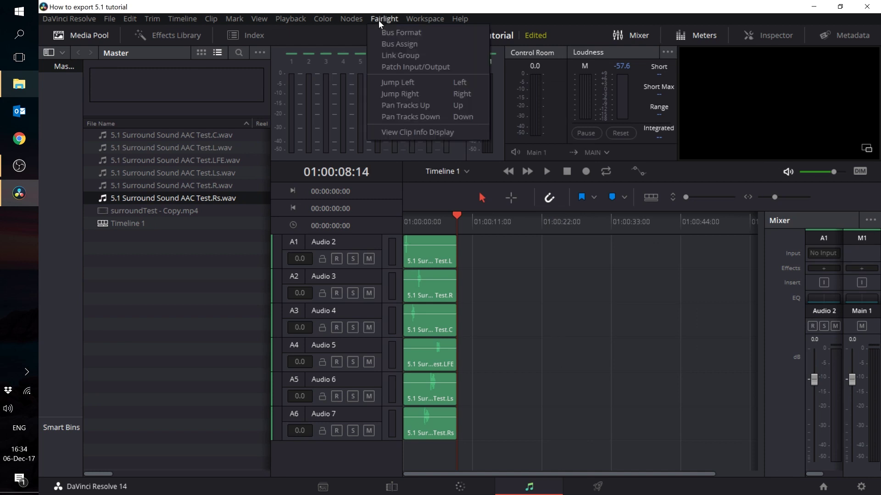
left_click(397, 55)
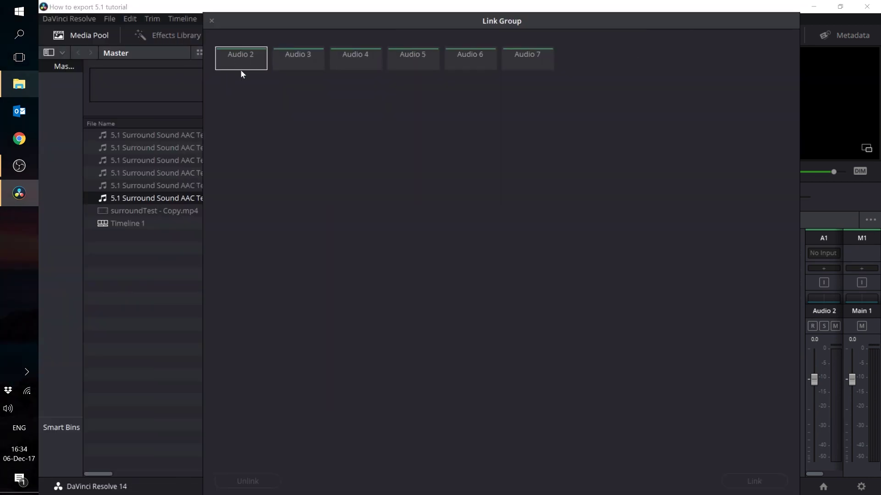
left_click(536, 54, "shift")
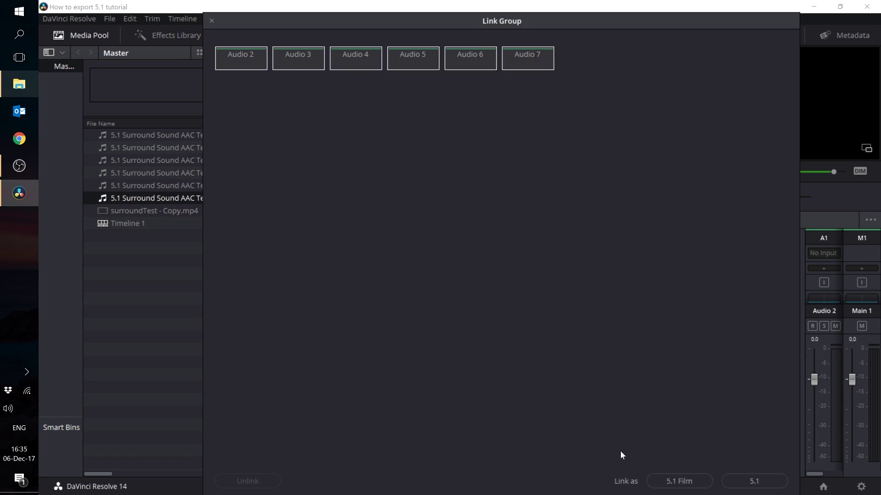
left_click(754, 482)
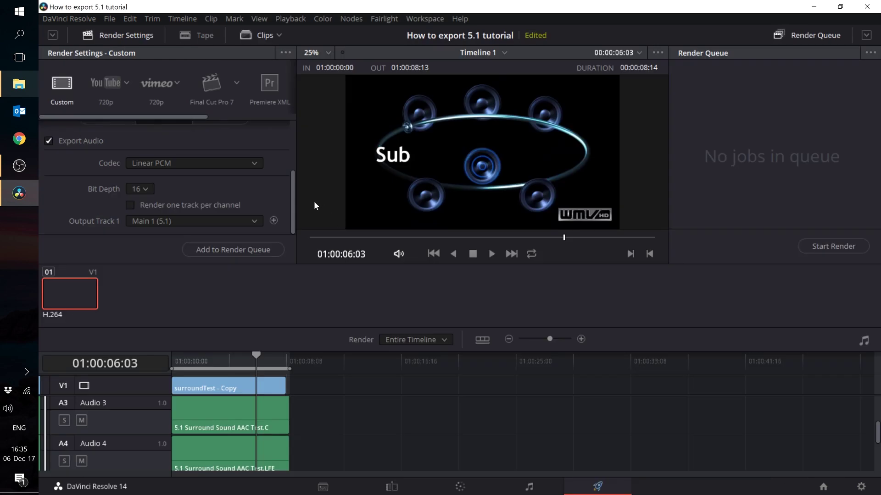
Keep QuickTime as the video render format
left_click_drag(290, 190, 288, 153)
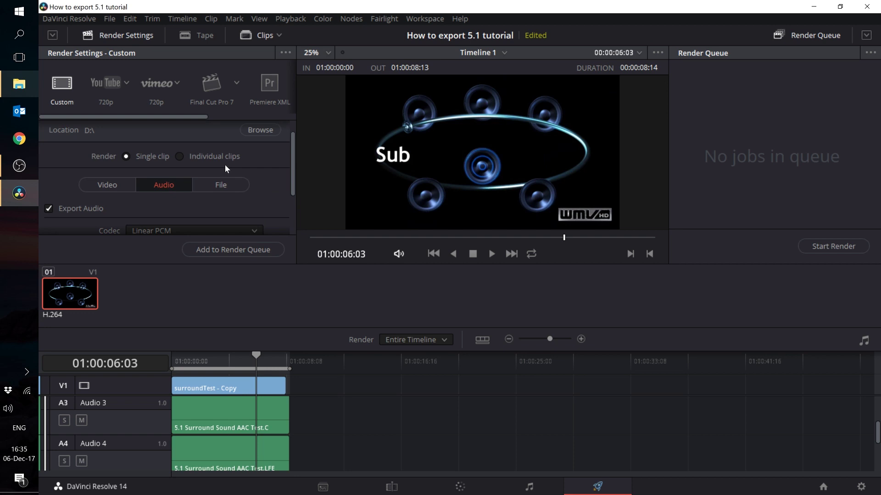
left_click(117, 185)
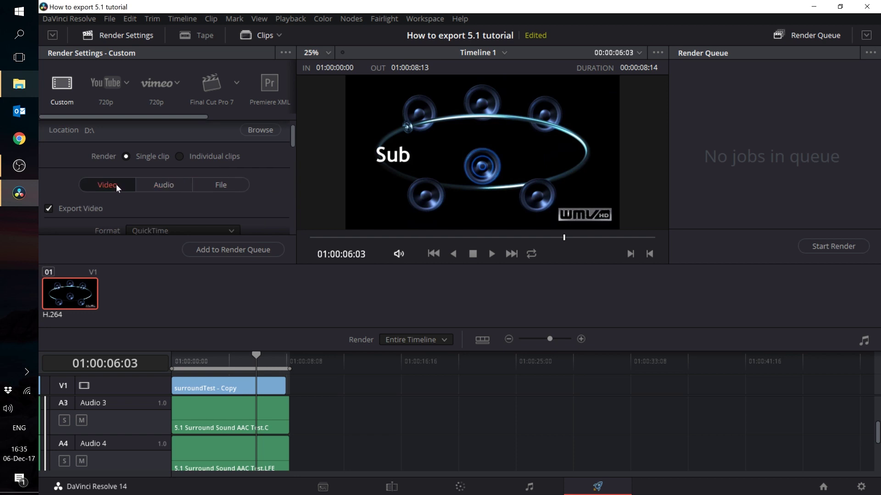
left_click_drag(294, 133, 292, 153)
left_click(213, 160)
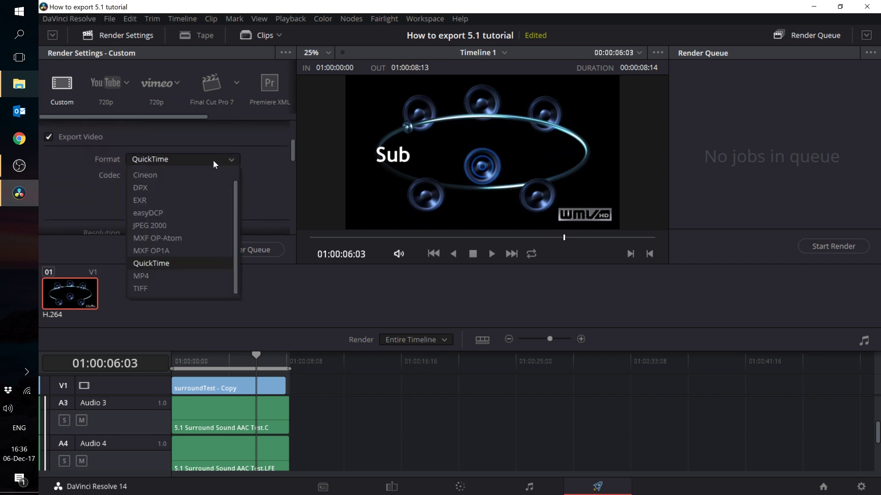
left_click(172, 265)
Set Linear PCM audio from Main 1 (5.1), queue the render job and start rendering
scroll(159, 180, "up", 3)
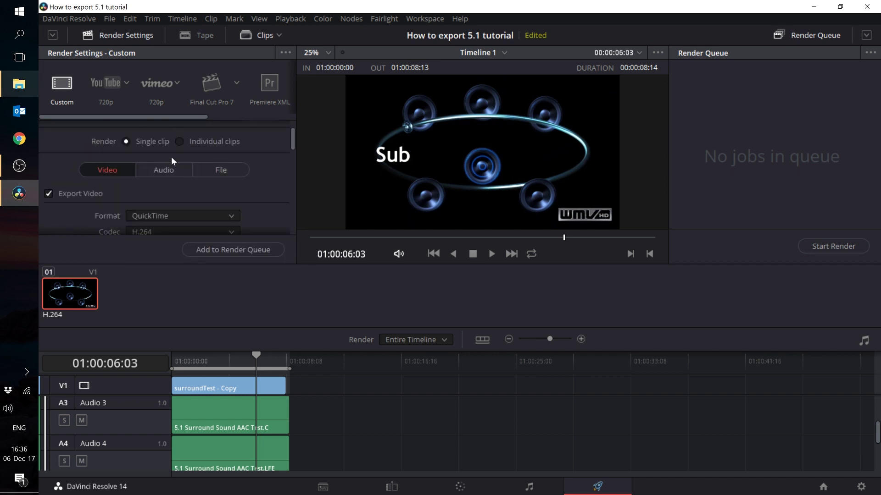
left_click(164, 170)
left_click_drag(291, 159, 295, 199)
left_click(240, 162)
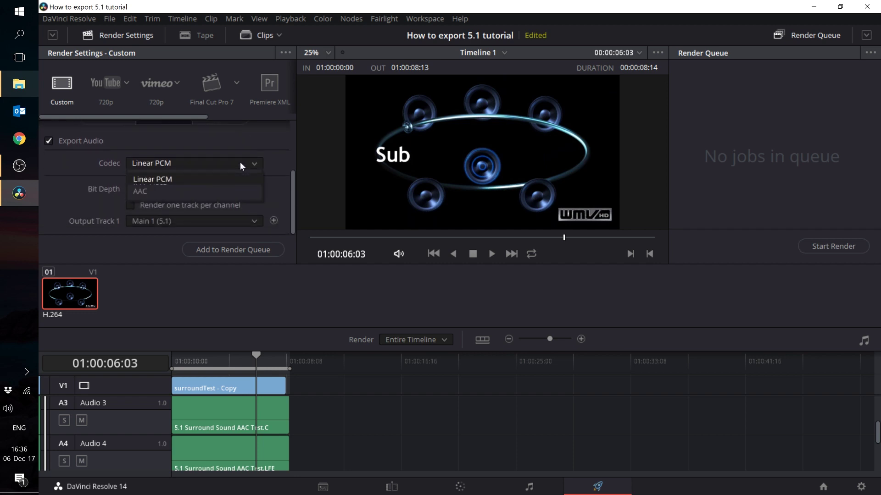
left_click(188, 177)
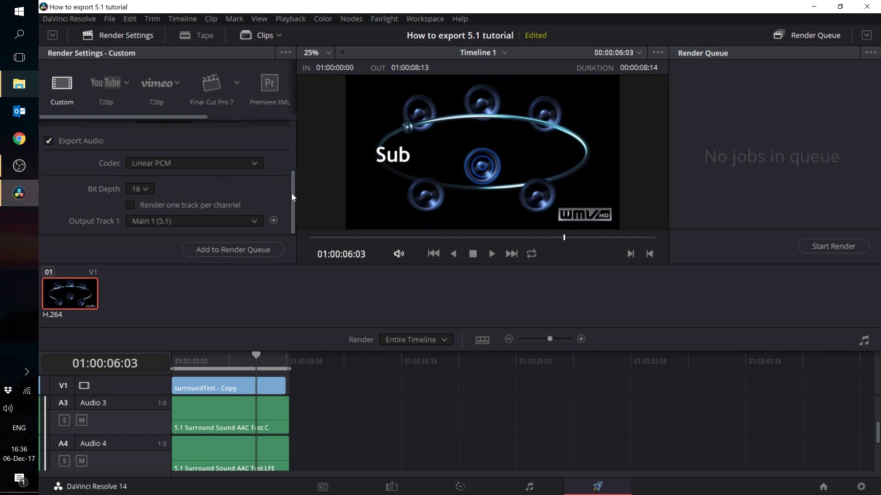
left_click(233, 249)
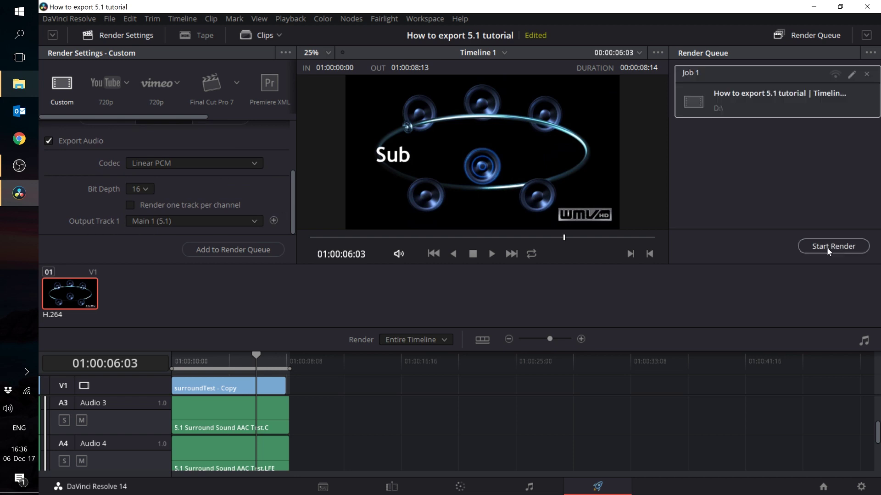
left_click(831, 247)
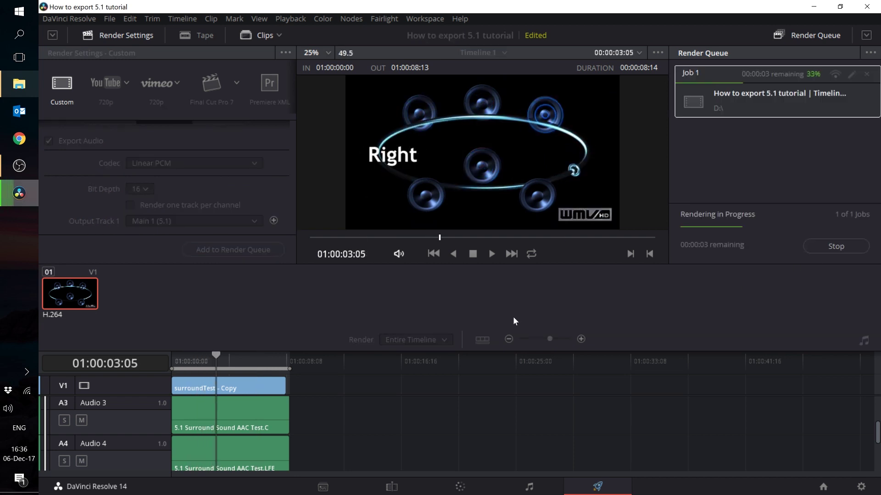